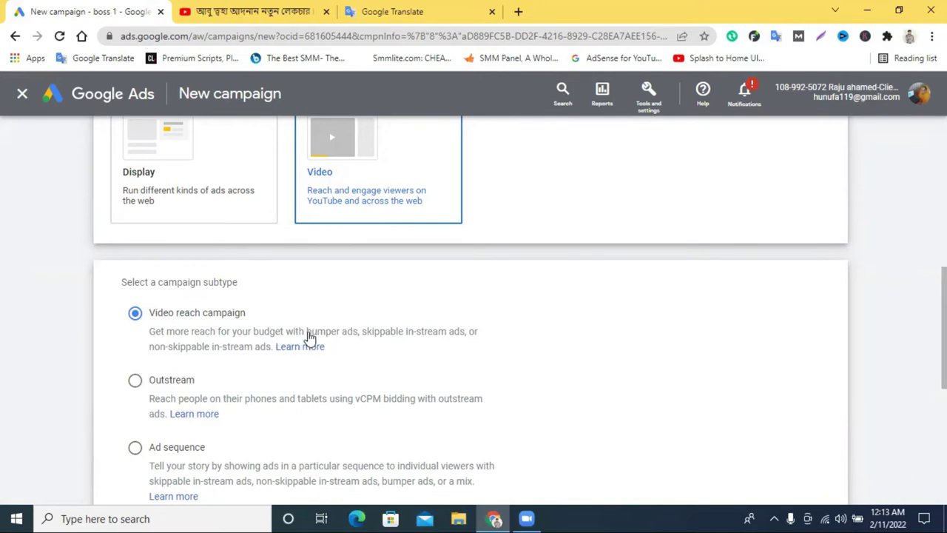
Step: Switch to the YouTube video page, pause the playing ad and skip past the ads to the lecture video
{"action": "left_click", "coordinate": [252, 11]}
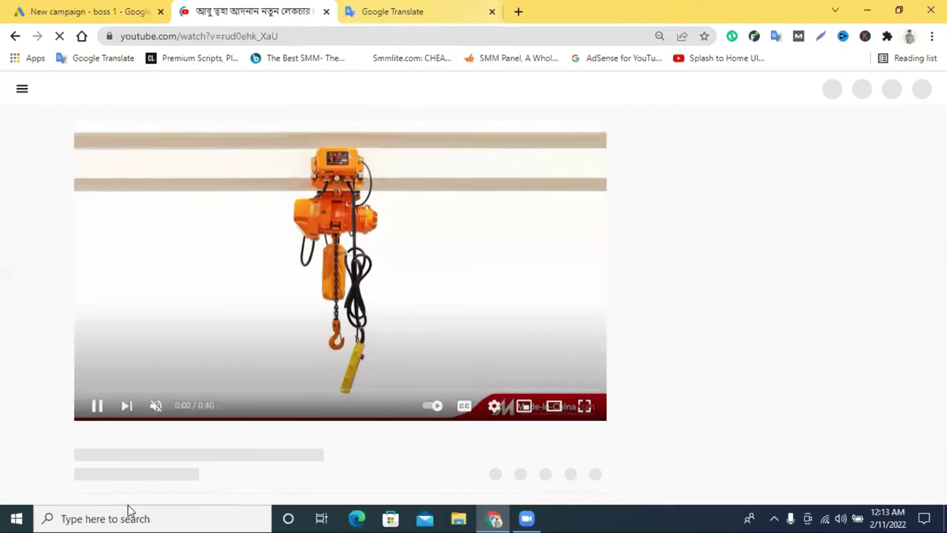
{"action": "left_click", "coordinate": [98, 409]}
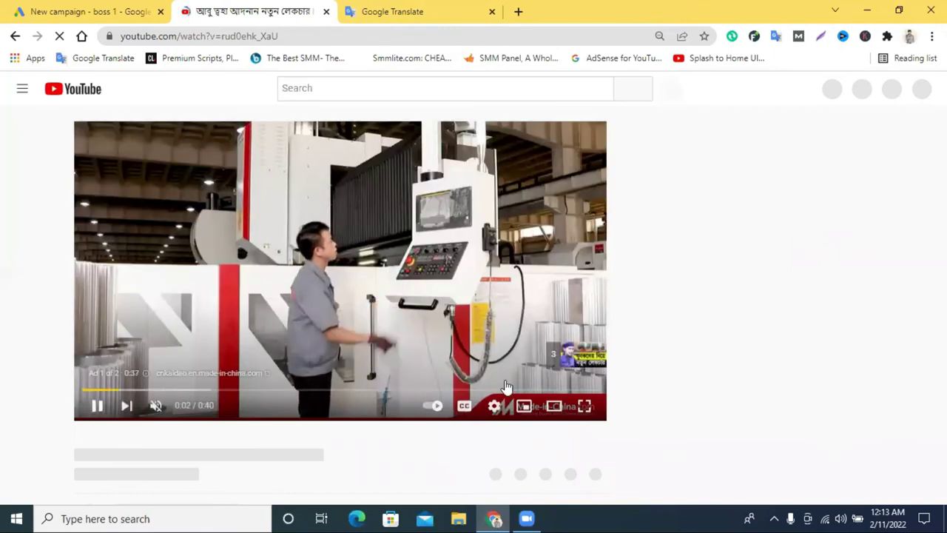
{"action": "left_click", "coordinate": [569, 360]}
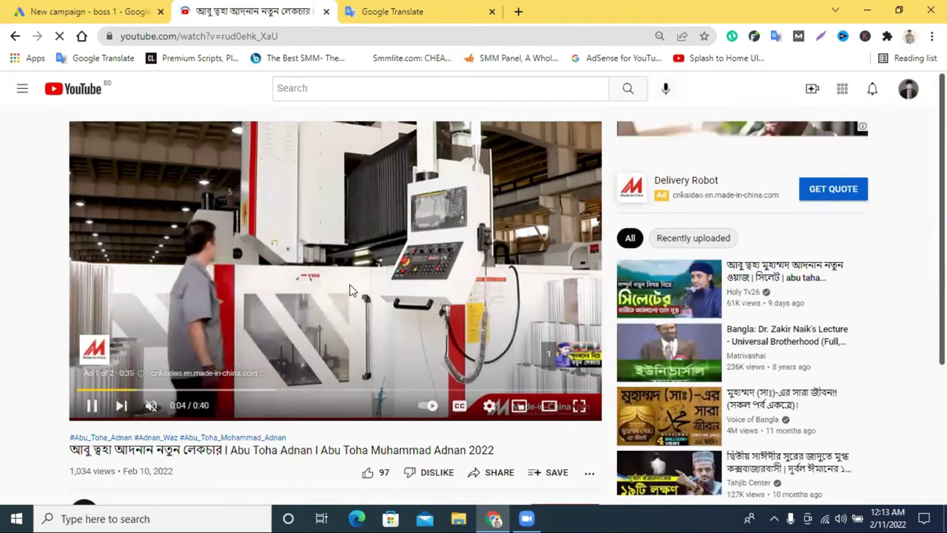
{"action": "left_click", "coordinate": [568, 355]}
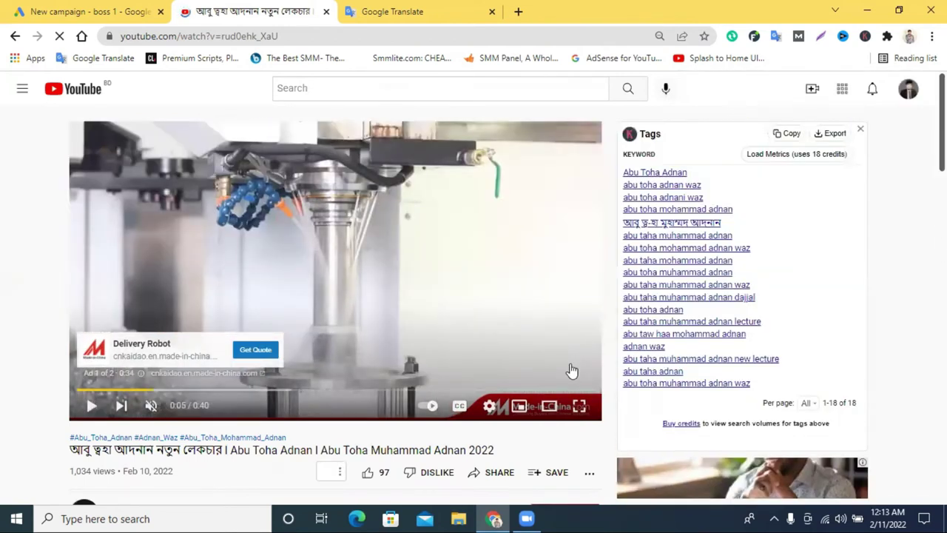
{"action": "left_click", "coordinate": [566, 358]}
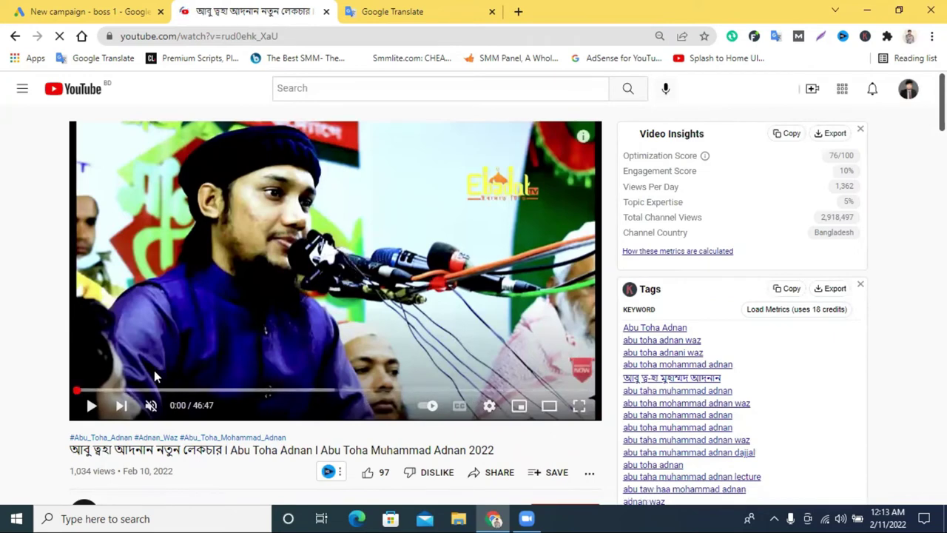
Step: Examine the video page's tag list, comments and the ad placement beside the video
{"action": "scroll", "coordinate": [799, 437], "scroll_direction": "down", "scroll_amount": 1}
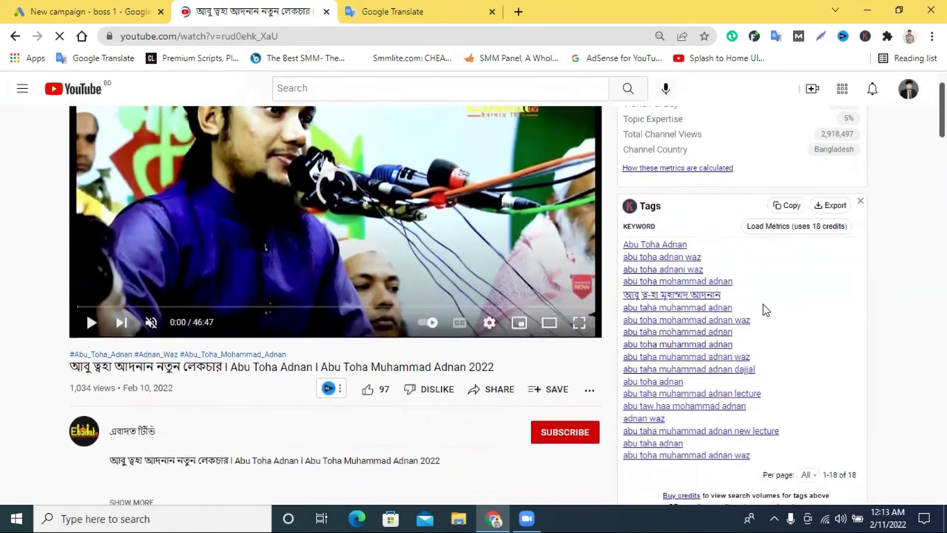
{"action": "scroll", "coordinate": [765, 309], "scroll_direction": "up", "scroll_amount": 1}
{"action": "scroll", "coordinate": [867, 315], "scroll_direction": "down", "scroll_amount": 6}
{"action": "scroll", "coordinate": [728, 214], "scroll_direction": "up", "scroll_amount": 2}
{"action": "scroll", "coordinate": [744, 275], "scroll_direction": "up", "scroll_amount": 5}
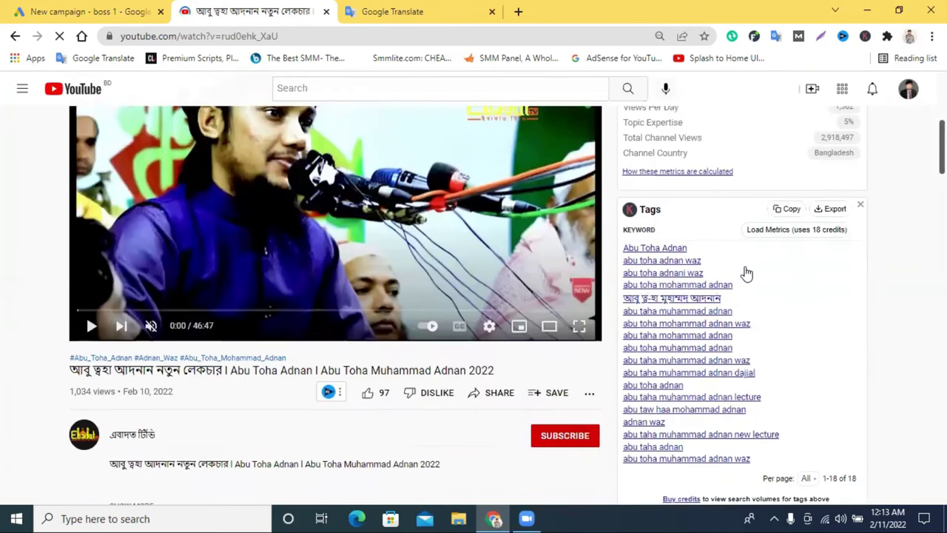
{"action": "scroll", "coordinate": [750, 264], "scroll_direction": "down", "scroll_amount": 4}
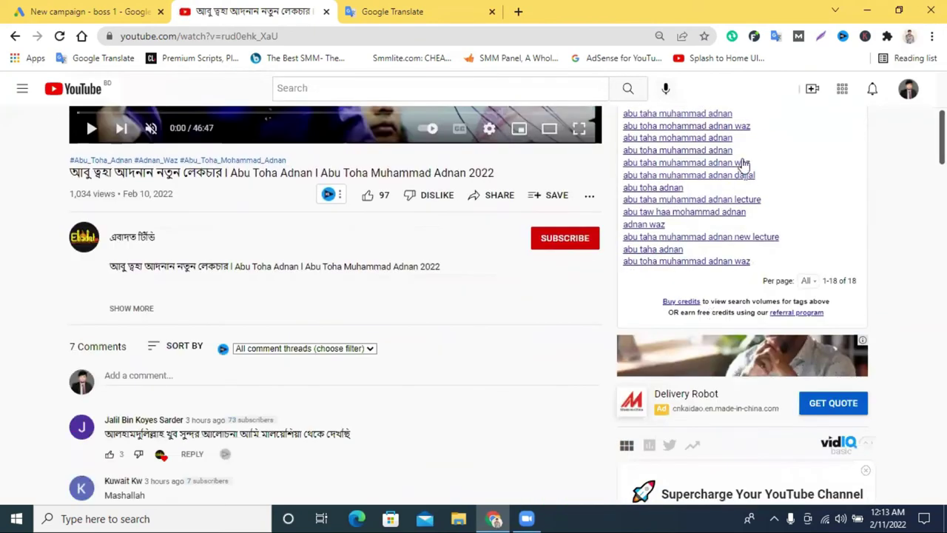
{"action": "scroll", "coordinate": [740, 170], "scroll_direction": "up", "scroll_amount": 4}
{"action": "scroll", "coordinate": [790, 256], "scroll_direction": "down", "scroll_amount": 5}
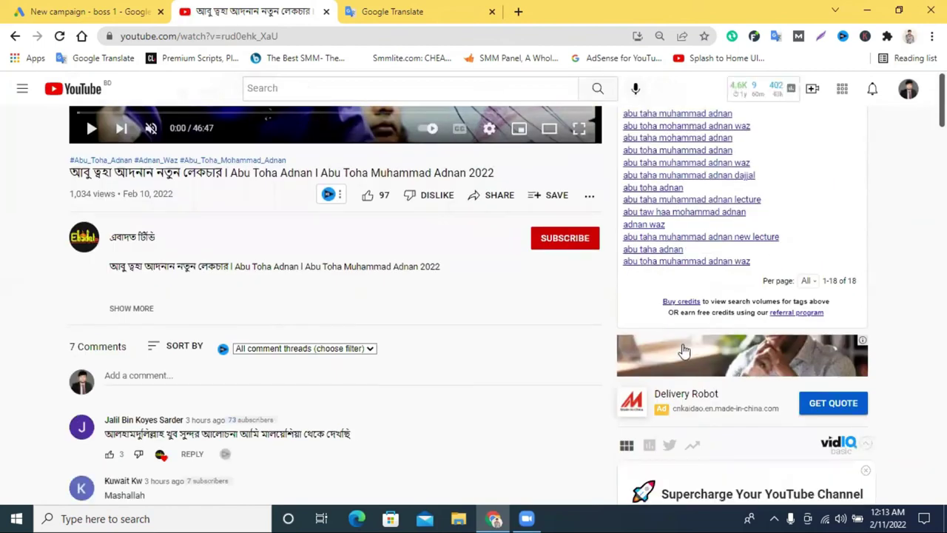
{"action": "scroll", "coordinate": [714, 351], "scroll_direction": "up", "scroll_amount": 5}
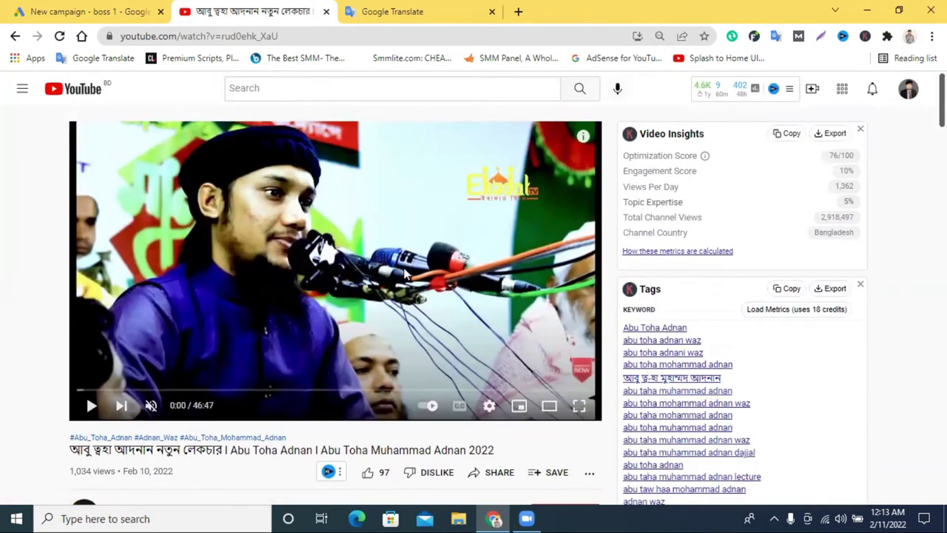
Step: Return to the Google Ads new campaign page, select the Ad sequence campaign subtype and continue to the campaign settings
{"action": "left_click", "coordinate": [132, 11]}
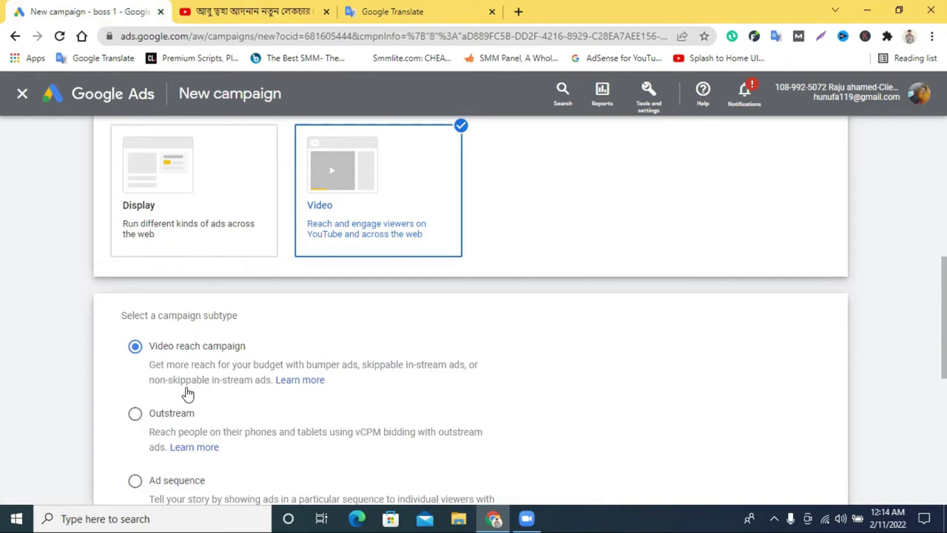
{"action": "scroll", "coordinate": [222, 396], "scroll_direction": "down", "scroll_amount": 1}
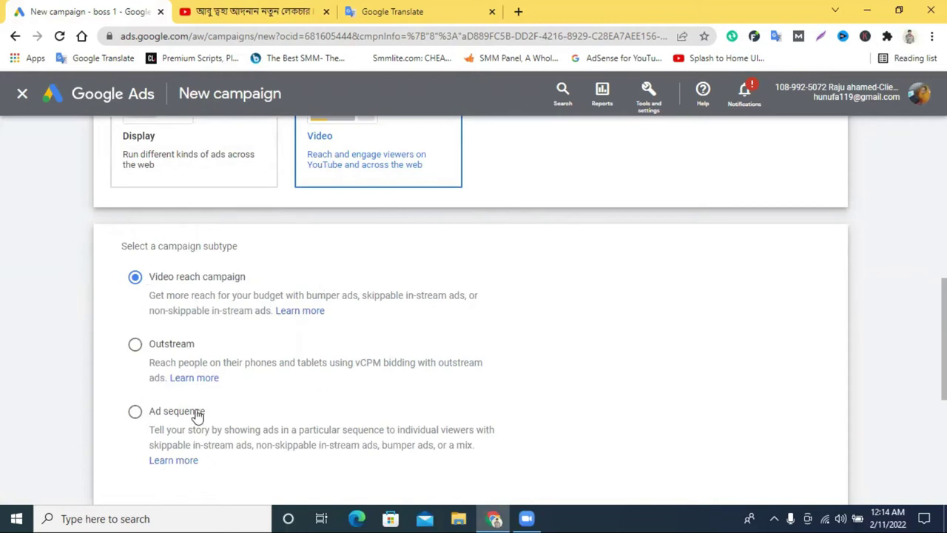
{"action": "scroll", "coordinate": [609, 384], "scroll_direction": "down", "scroll_amount": 2}
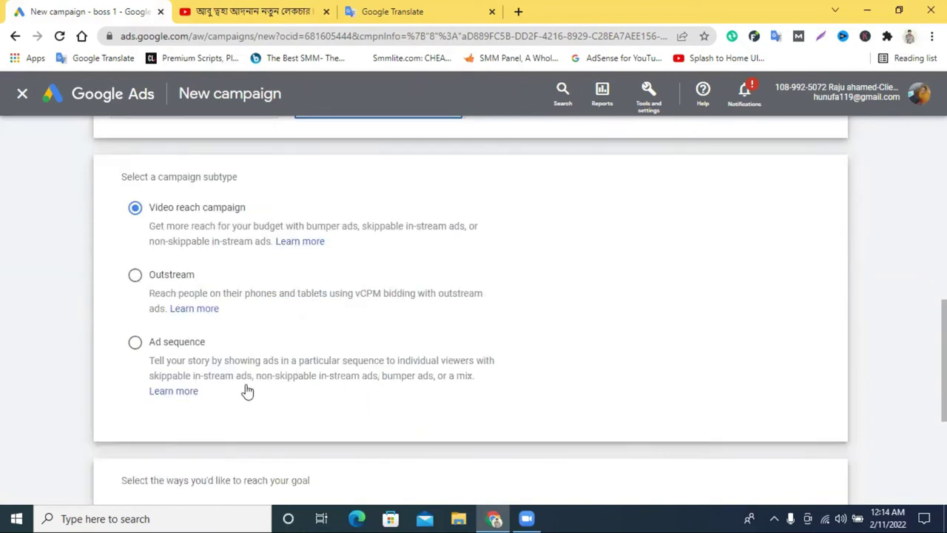
{"action": "left_click", "coordinate": [135, 343]}
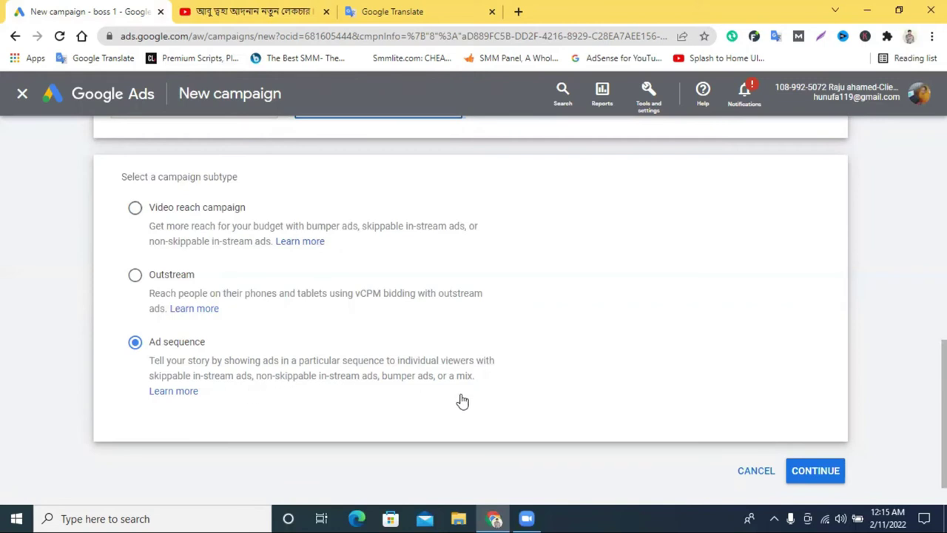
{"action": "left_click_drag", "start_coordinate": [474, 382], "coordinate": [449, 385]}
{"action": "left_click", "coordinate": [518, 397]}
{"action": "scroll", "coordinate": [710, 462], "scroll_direction": "up", "scroll_amount": 7}
{"action": "scroll", "coordinate": [723, 431], "scroll_direction": "down", "scroll_amount": 6}
{"action": "scroll", "coordinate": [592, 374], "scroll_direction": "down", "scroll_amount": 1}
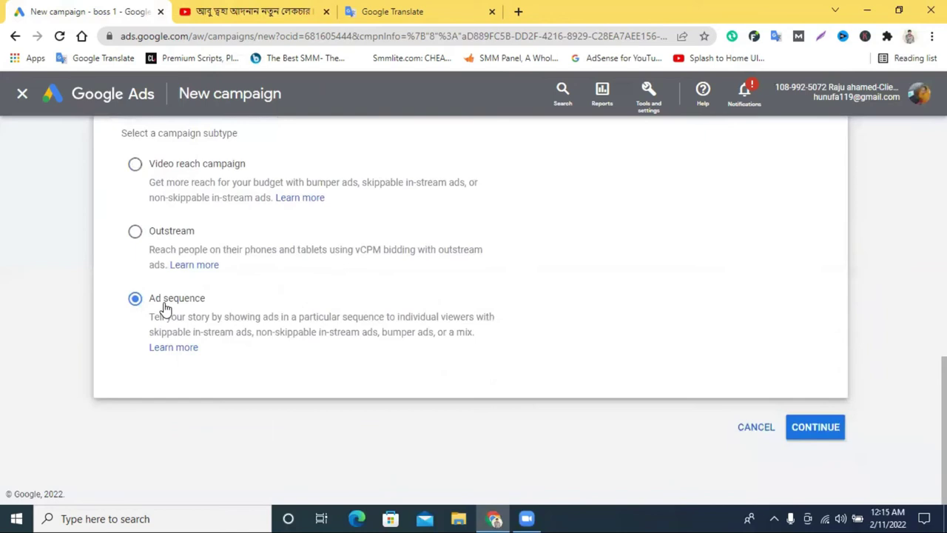
{"action": "left_click", "coordinate": [817, 427]}
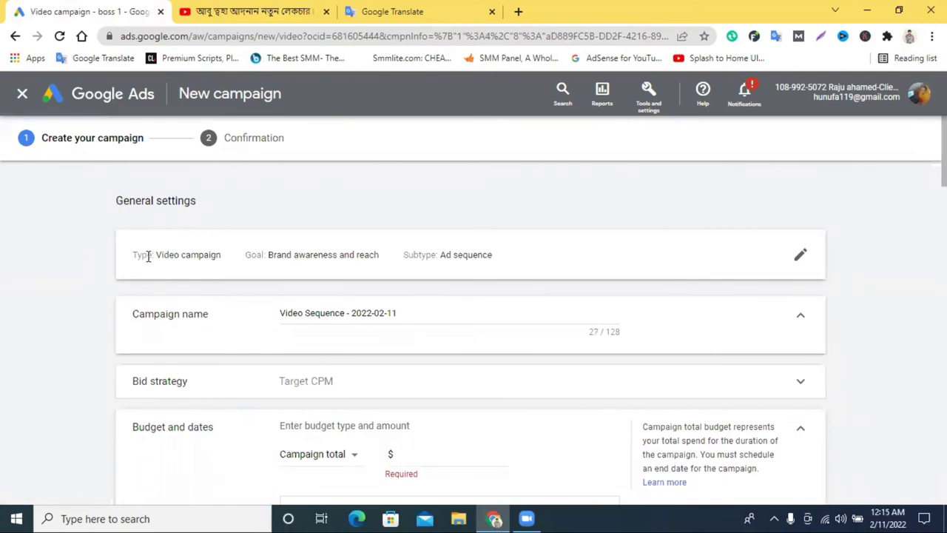
Step: Replace the default campaign name with "YouTube Video ads", using the suggested spelling of YouTube
{"action": "left_click_drag", "start_coordinate": [160, 255], "coordinate": [226, 265]}
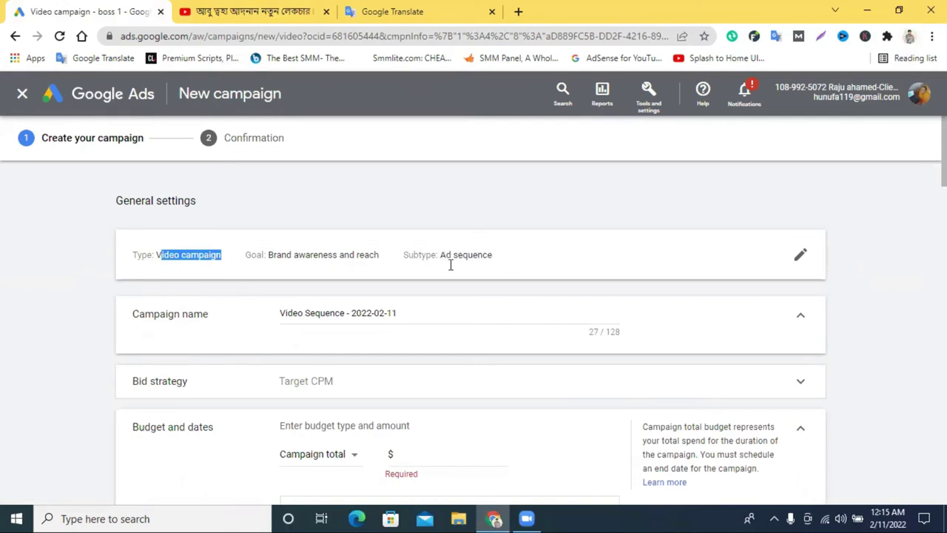
{"action": "triple_click", "coordinate": [335, 313]}
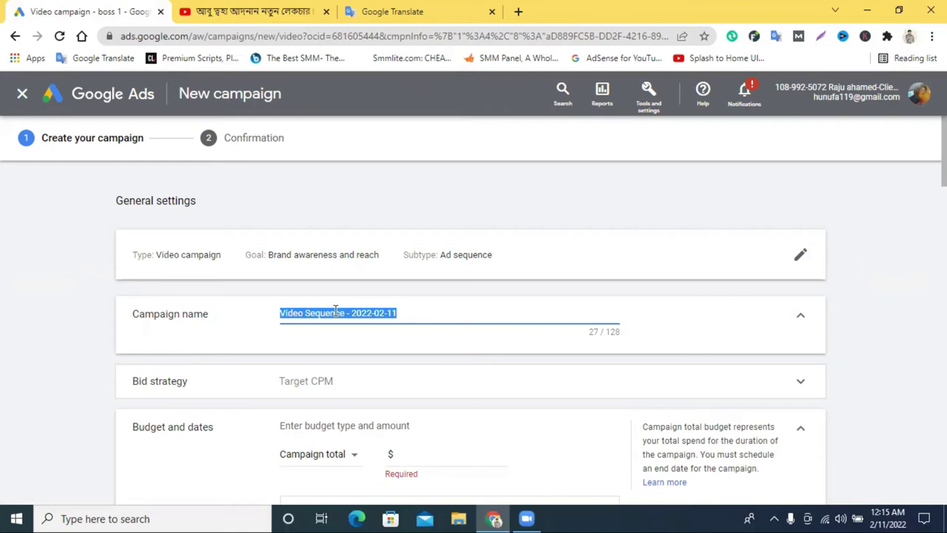
{"action": "type", "text": "Video ads"}
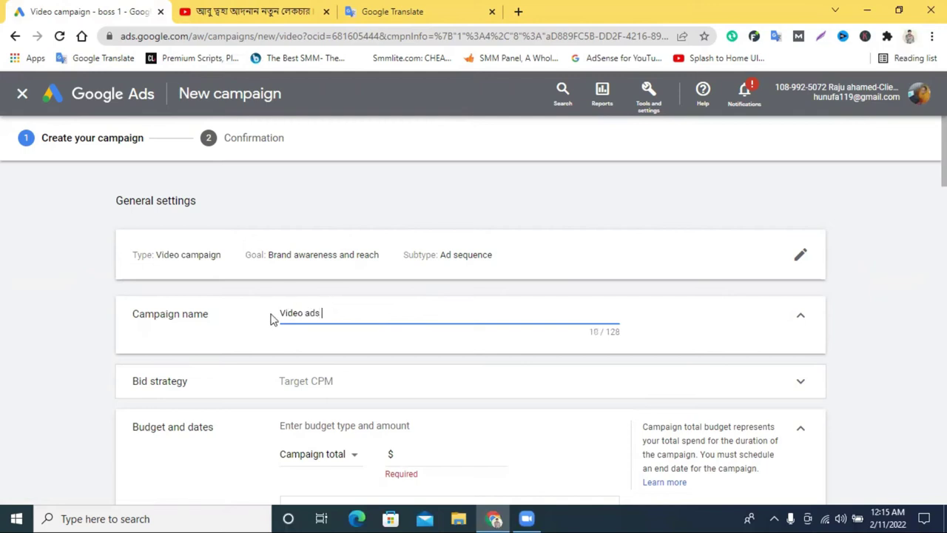
{"action": "left_click", "coordinate": [281, 312]}
{"action": "type", "text": "Youtube"}
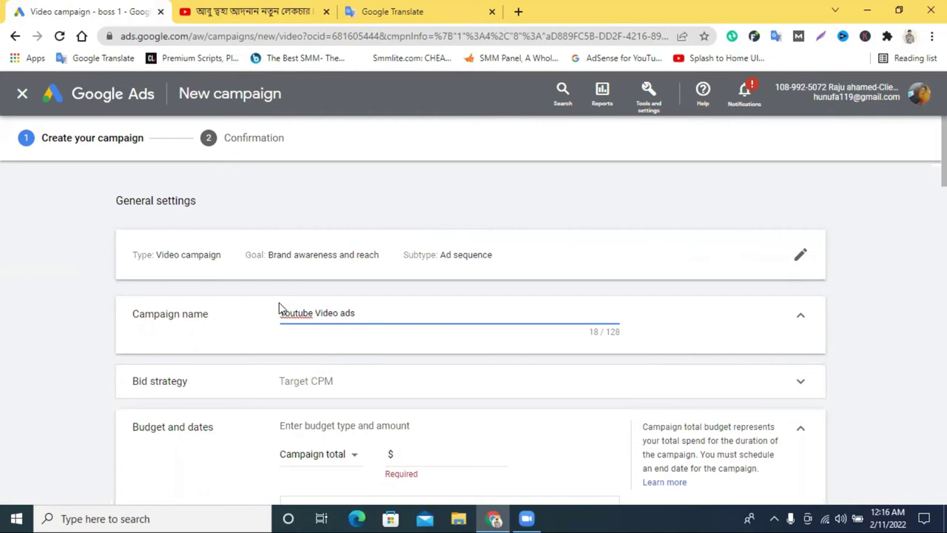
{"action": "right_click", "coordinate": [303, 313]}
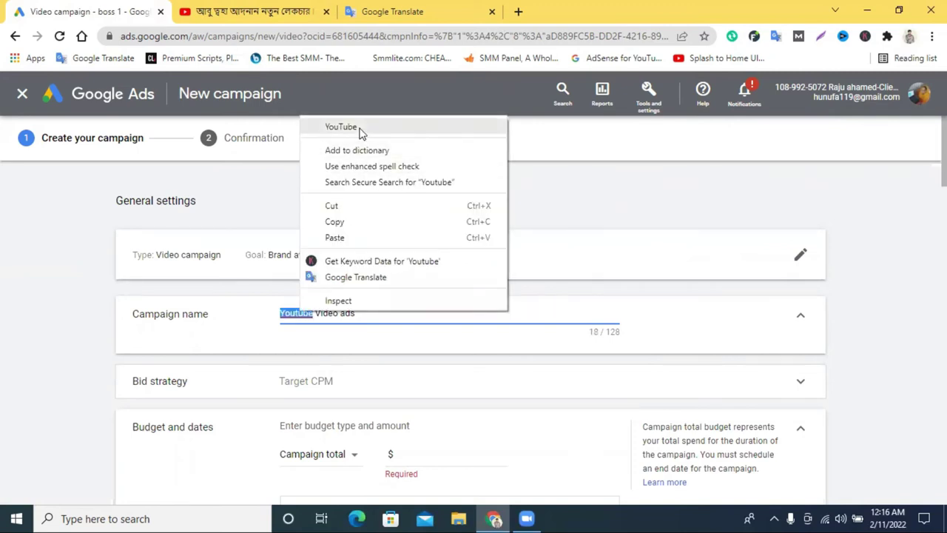
{"action": "left_click", "coordinate": [337, 126]}
Step: Append the date 2022/11/2 to the campaign name
{"action": "type", "text": "022/"}
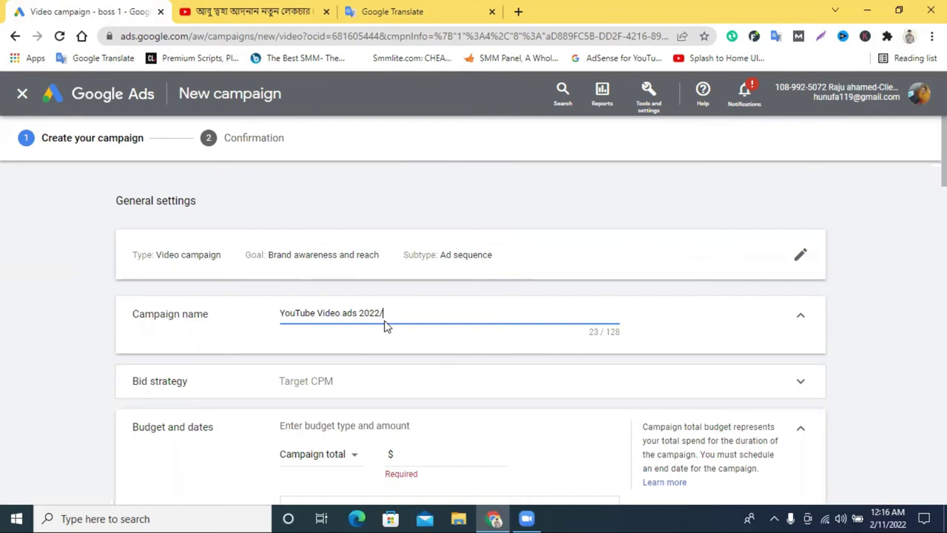
{"action": "type", "text": "2"}
{"action": "key", "text": "BackSpace"}
{"action": "type", "text": "11/"}
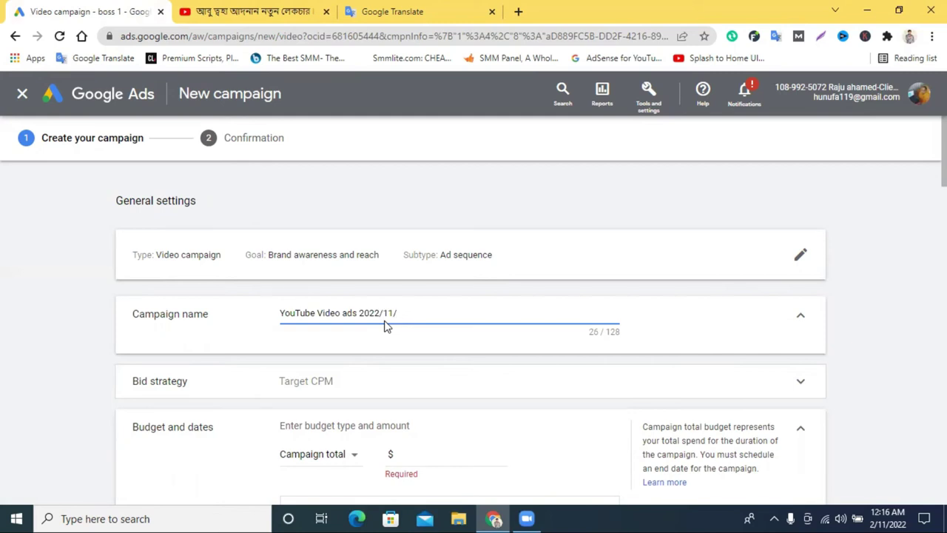
{"action": "type", "text": "2"}
Step: Move the year to the end of the date so the campaign name reads "YouTube Video ads 11/2/2022"
{"action": "left_click_drag", "start_coordinate": [383, 312], "coordinate": [361, 314]}
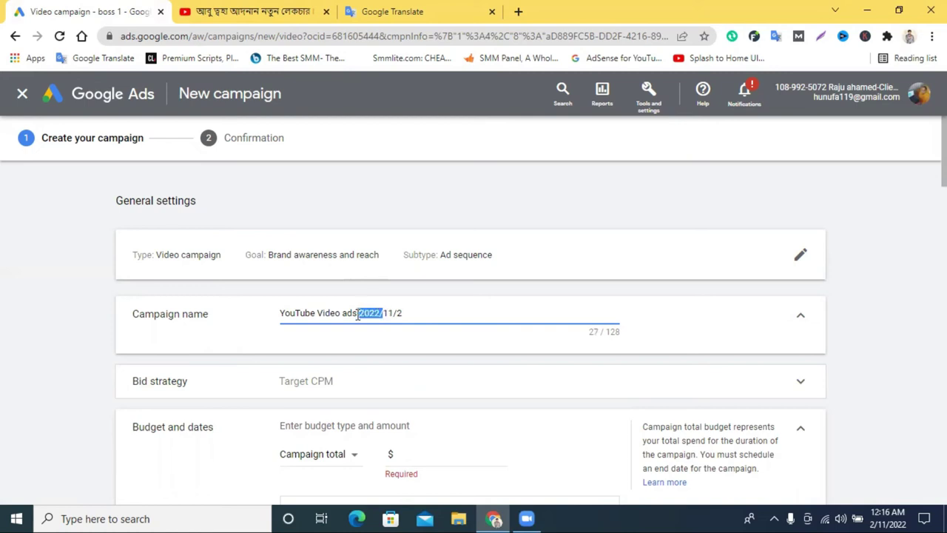
{"action": "right_click", "coordinate": [360, 315]}
{"action": "left_click", "coordinate": [419, 108]}
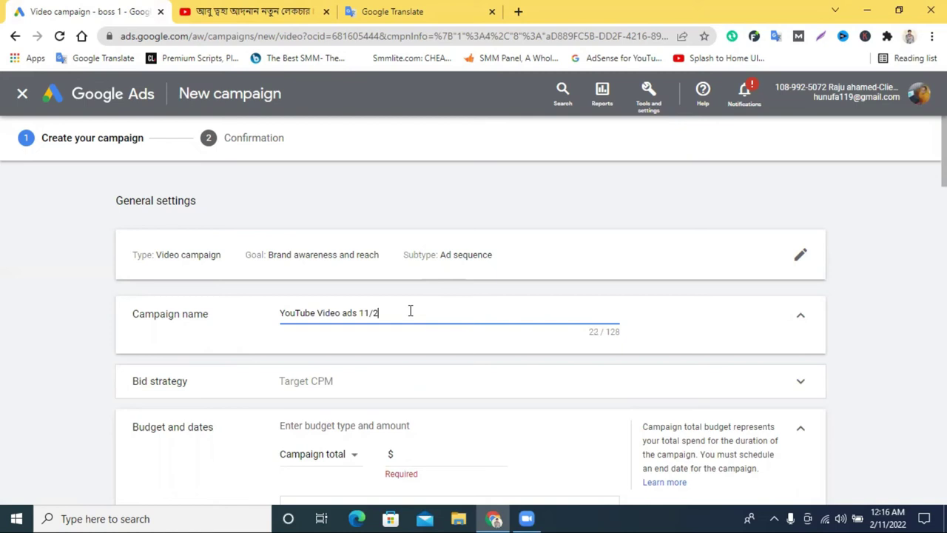
{"action": "key", "text": "ctrl+v"}
{"action": "left_click", "coordinate": [378, 308]}
{"action": "type", "text": "/"}
{"action": "left_click", "coordinate": [442, 348]}
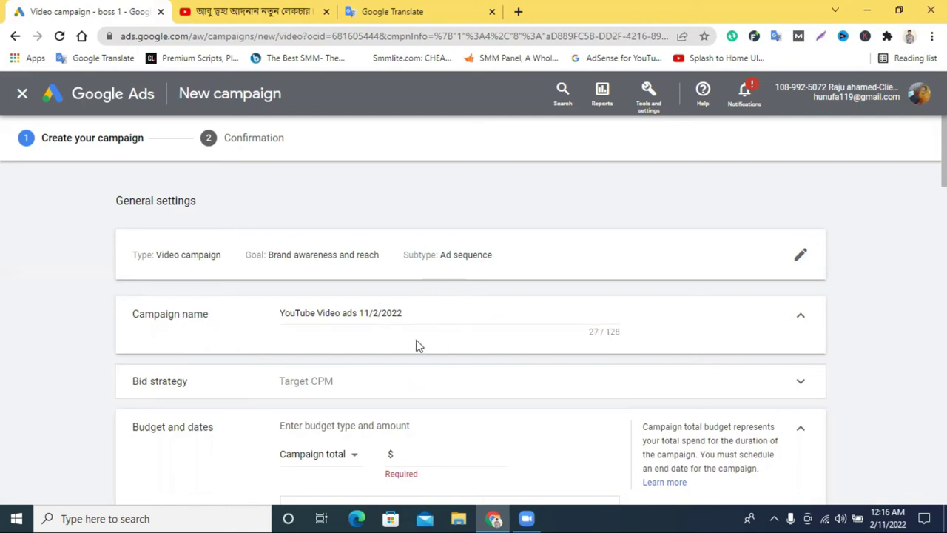
Step: Expand the bid strategy settings and review the explanation and the available strategies
{"action": "scroll", "coordinate": [311, 325], "scroll_direction": "down", "scroll_amount": 1}
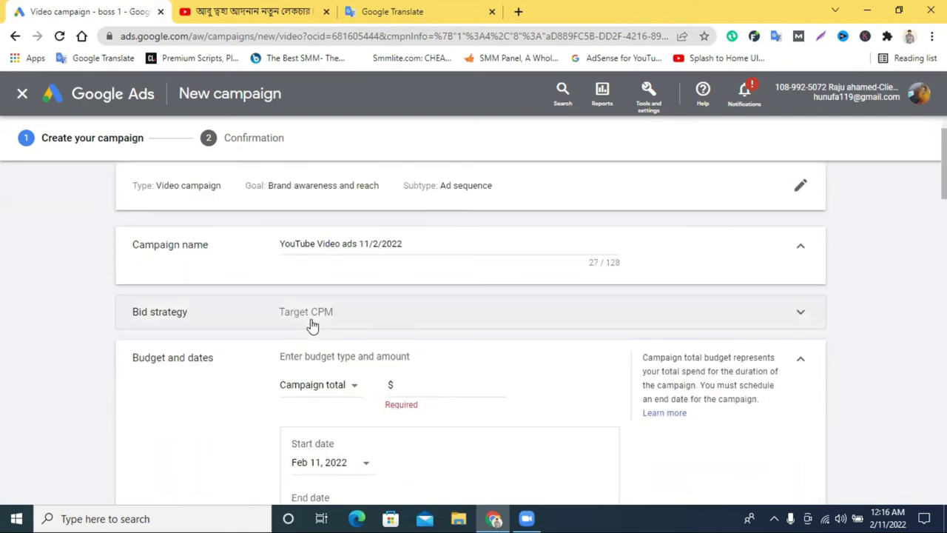
{"action": "left_click", "coordinate": [178, 320]}
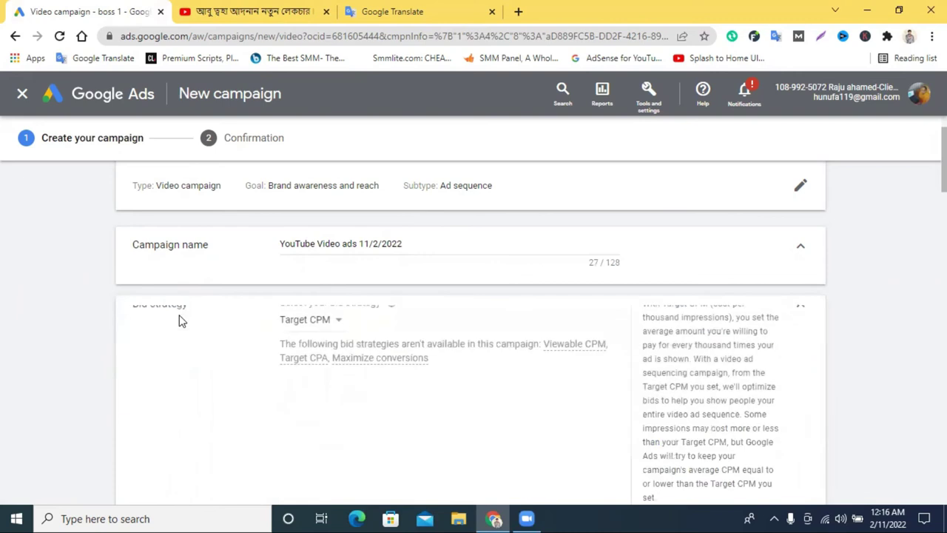
{"action": "scroll", "coordinate": [366, 336], "scroll_direction": "down", "scroll_amount": 2}
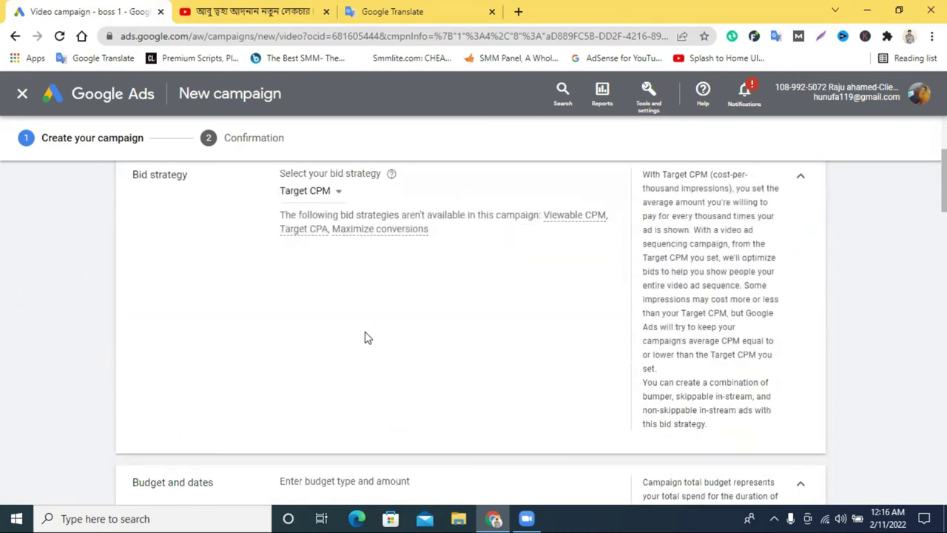
{"action": "scroll", "coordinate": [367, 337], "scroll_direction": "up", "scroll_amount": 3}
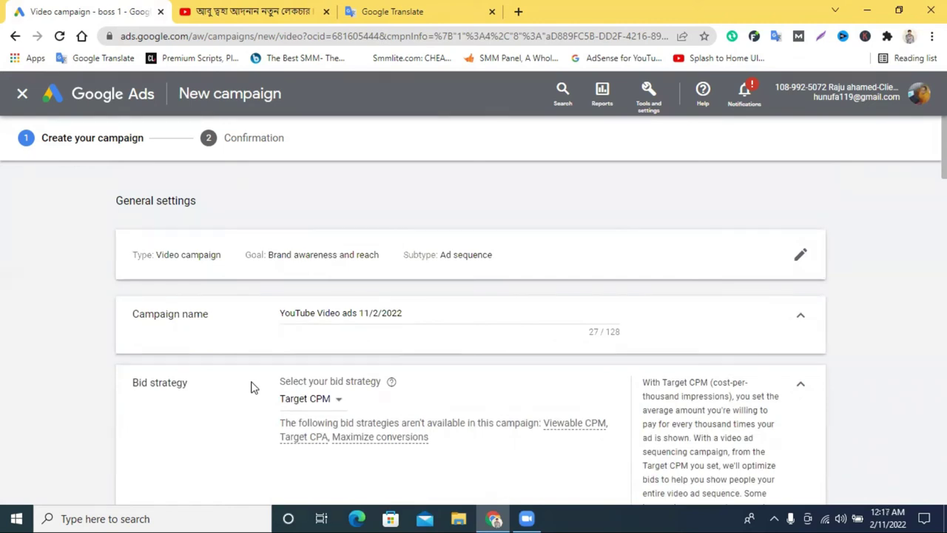
{"action": "scroll", "coordinate": [320, 342], "scroll_direction": "down", "scroll_amount": 1}
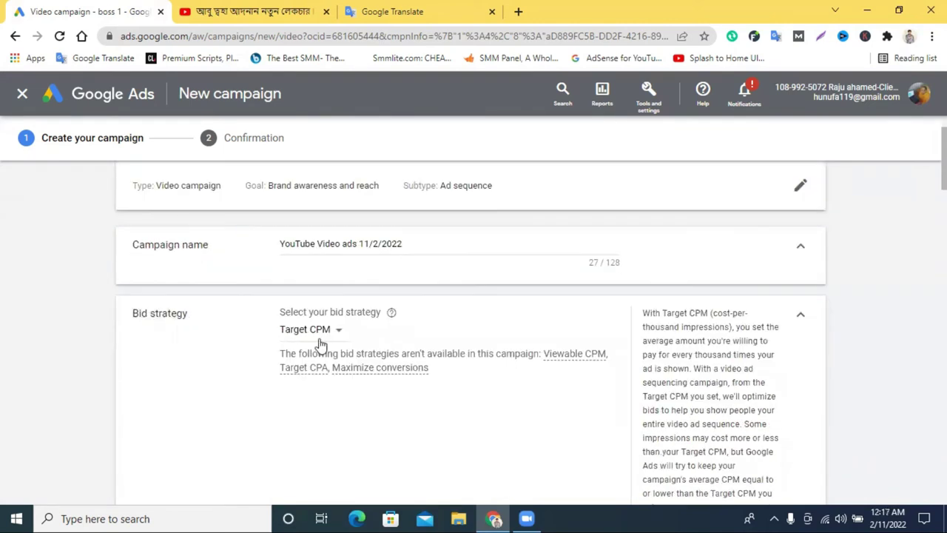
{"action": "left_click", "coordinate": [324, 335]}
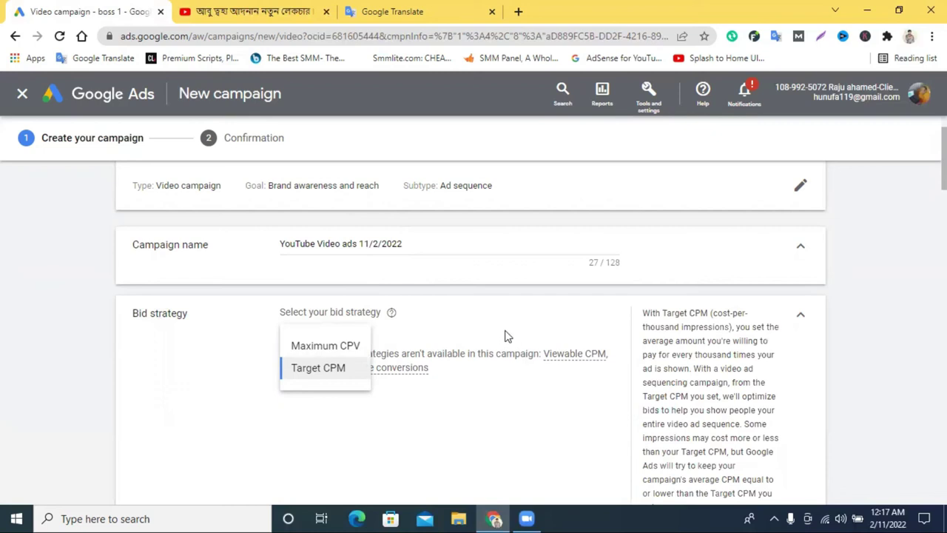
{"action": "left_click", "coordinate": [411, 336]}
Step: Try Maximum CPV as the bid strategy and restore Target CPM
{"action": "left_click", "coordinate": [313, 332]}
{"action": "left_click", "coordinate": [340, 348]}
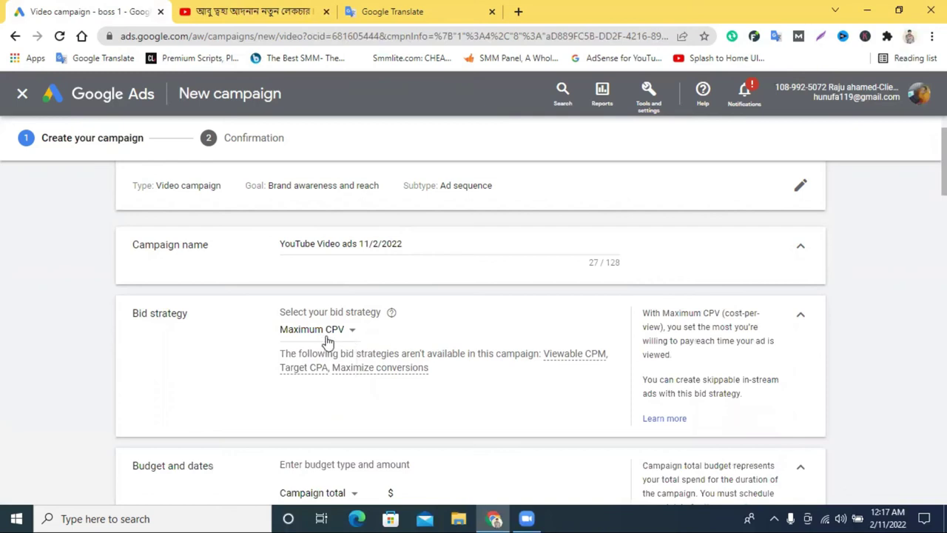
{"action": "left_click", "coordinate": [340, 330]}
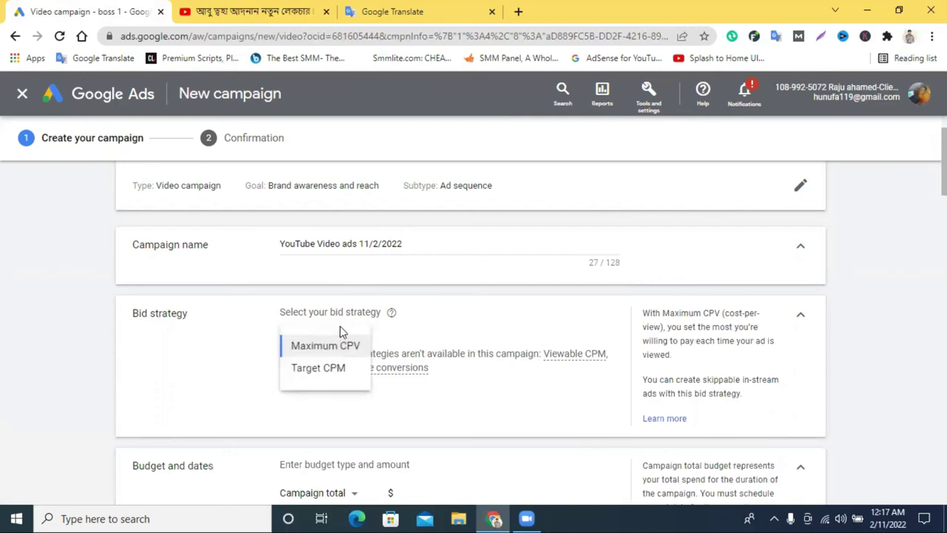
{"action": "left_click", "coordinate": [340, 370]}
{"action": "scroll", "coordinate": [402, 333], "scroll_direction": "down", "scroll_amount": 5}
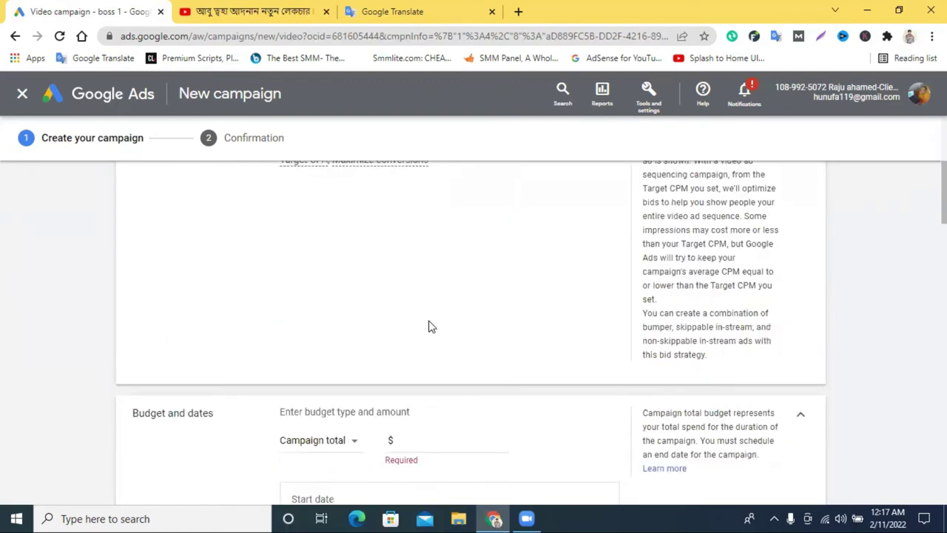
Step: Set the campaign budget type to Daily with an amount of $5.00
{"action": "scroll", "coordinate": [429, 323], "scroll_direction": "up", "scroll_amount": 4}
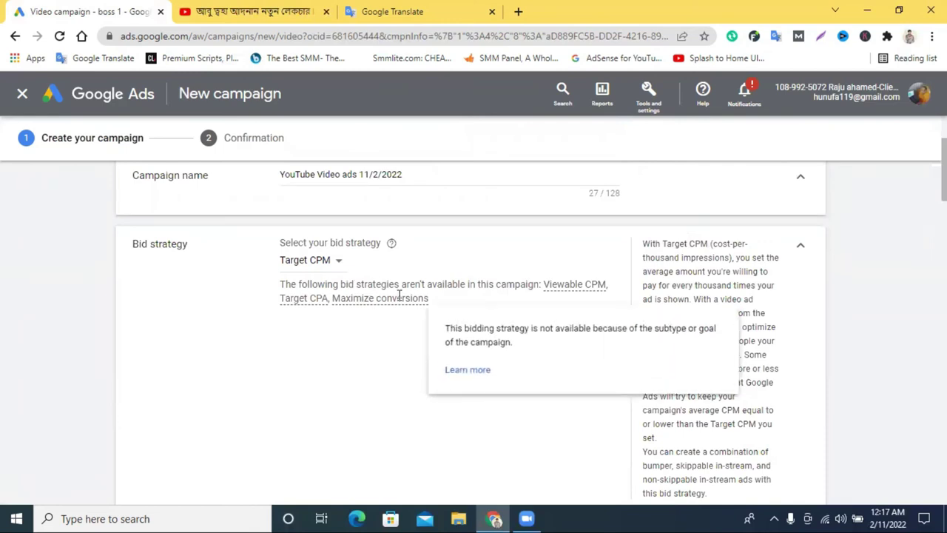
{"action": "scroll", "coordinate": [503, 318], "scroll_direction": "down", "scroll_amount": 1}
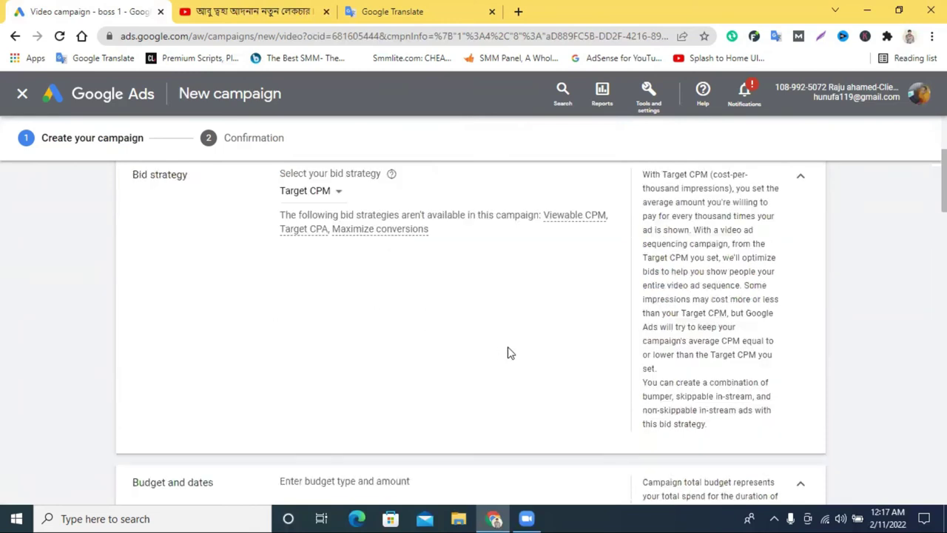
{"action": "scroll", "coordinate": [508, 353], "scroll_direction": "down", "scroll_amount": 1}
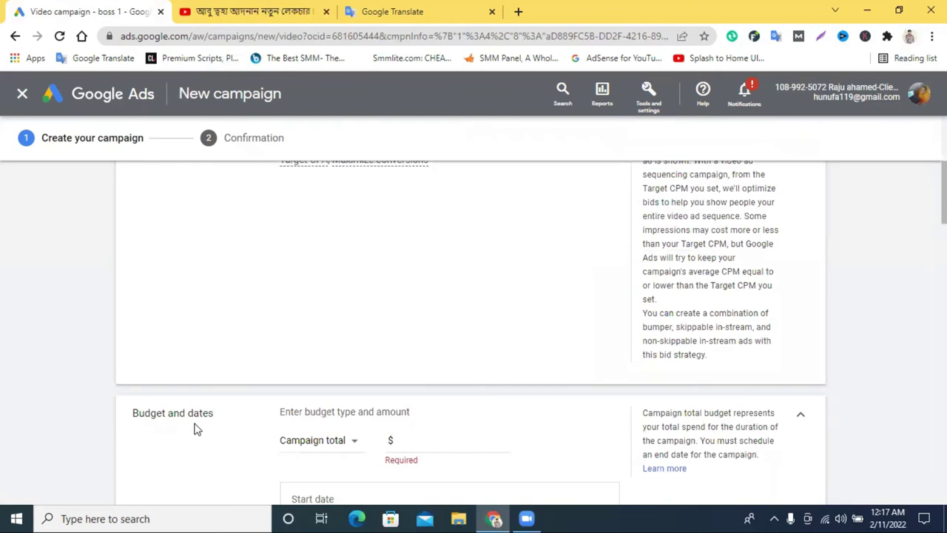
{"action": "scroll", "coordinate": [370, 415], "scroll_direction": "down", "scroll_amount": 1}
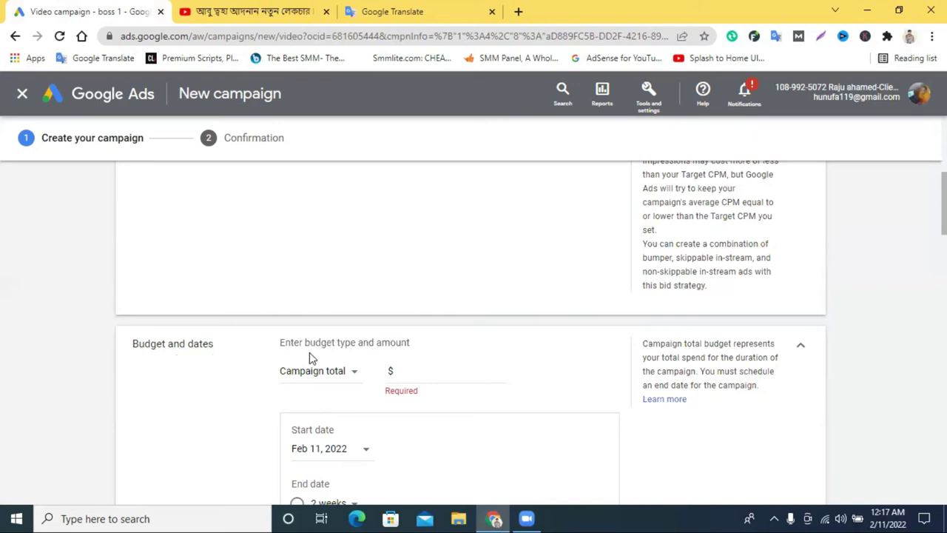
{"action": "left_click", "coordinate": [344, 371]}
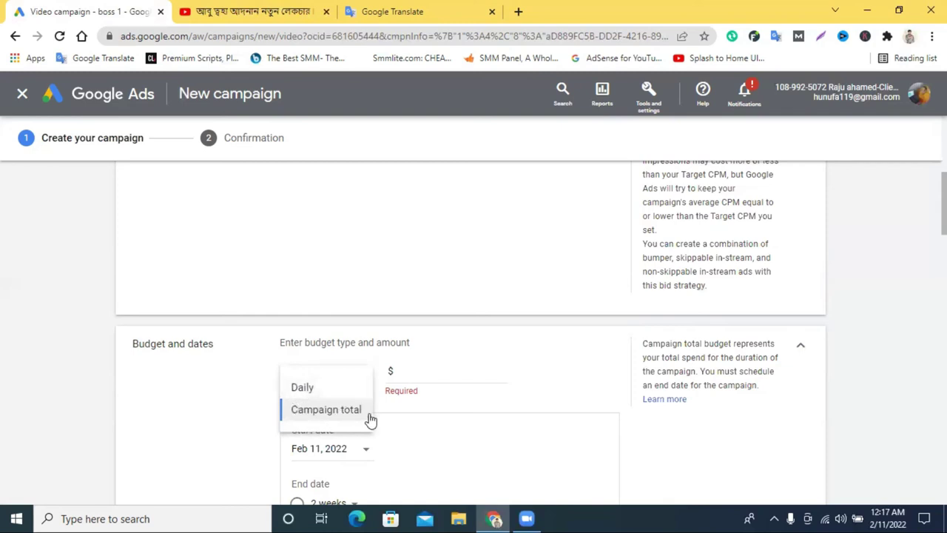
{"action": "left_click", "coordinate": [311, 391]}
{"action": "left_click", "coordinate": [420, 371]}
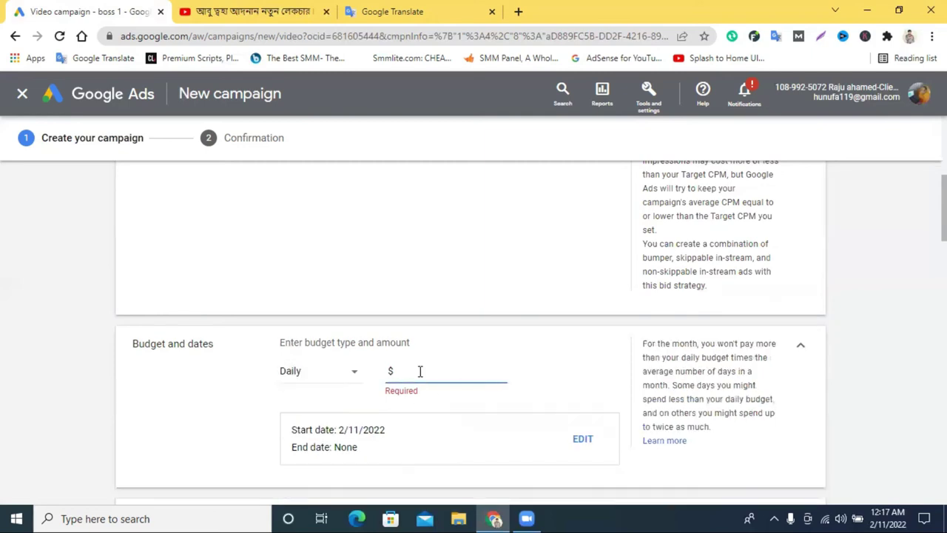
{"action": "type", "text": "2"}
{"action": "scroll", "coordinate": [406, 382], "scroll_direction": "down", "scroll_amount": 1}
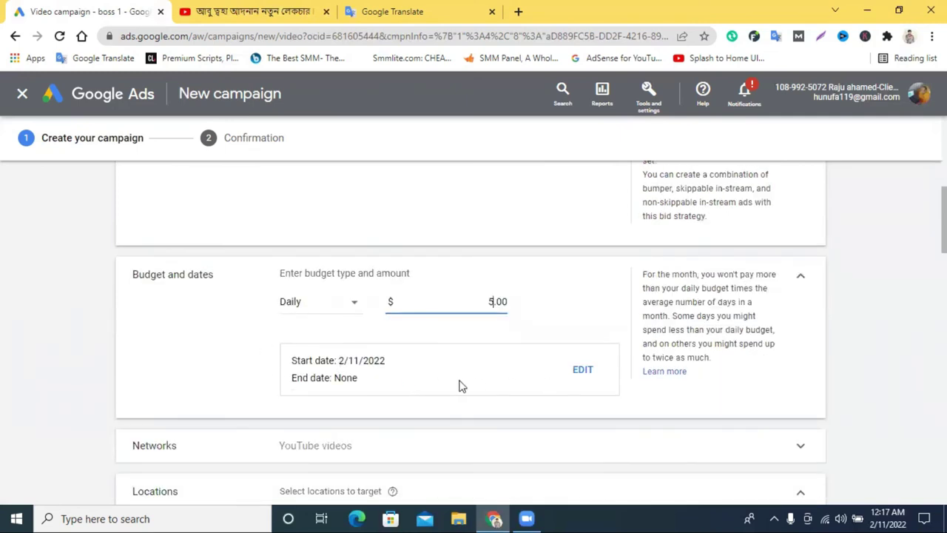
Step: Open the campaign's start and end dates for editing and review the date, network, location and language settings
{"action": "left_click", "coordinate": [585, 376]}
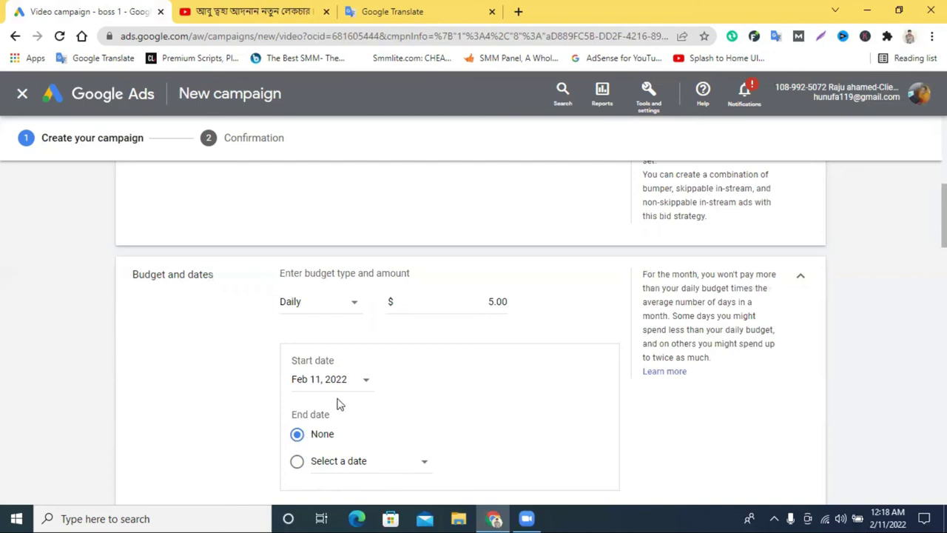
{"action": "scroll", "coordinate": [338, 404], "scroll_direction": "down", "scroll_amount": 1}
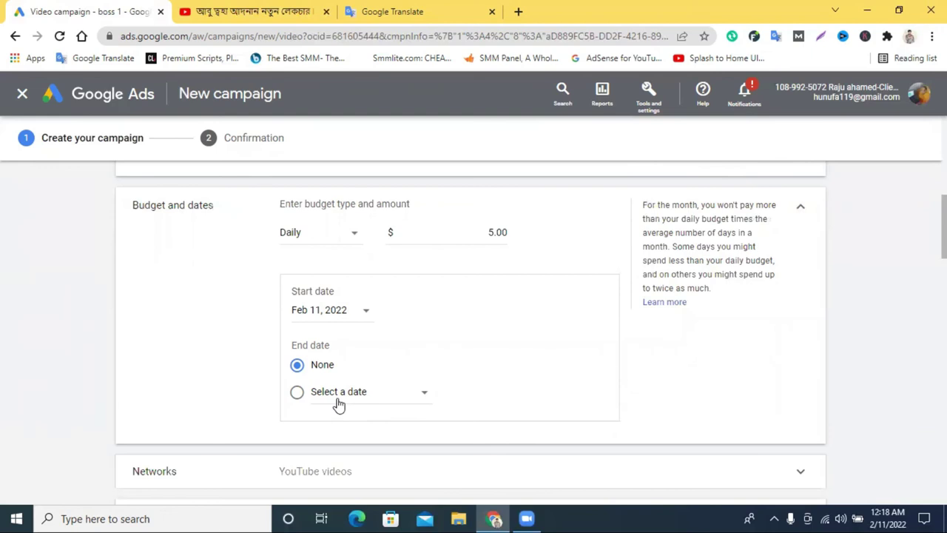
{"action": "scroll", "coordinate": [338, 404], "scroll_direction": "down", "scroll_amount": 5}
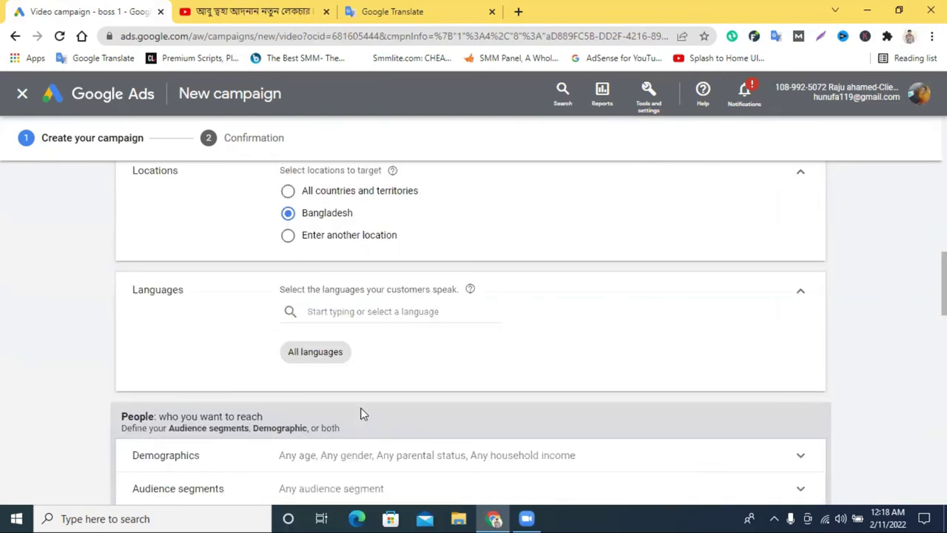
{"action": "scroll", "coordinate": [361, 412], "scroll_direction": "up", "scroll_amount": 1}
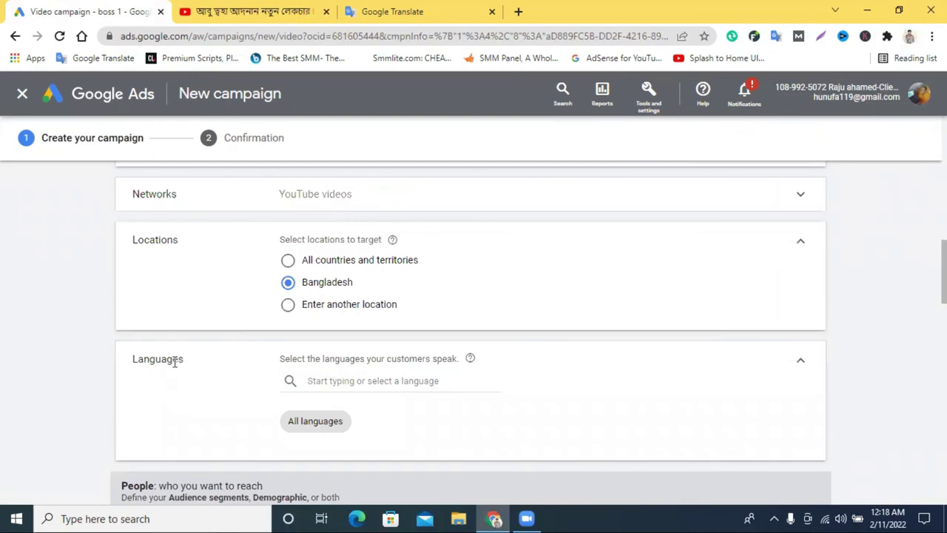
{"action": "scroll", "coordinate": [221, 359], "scroll_direction": "up", "scroll_amount": 2}
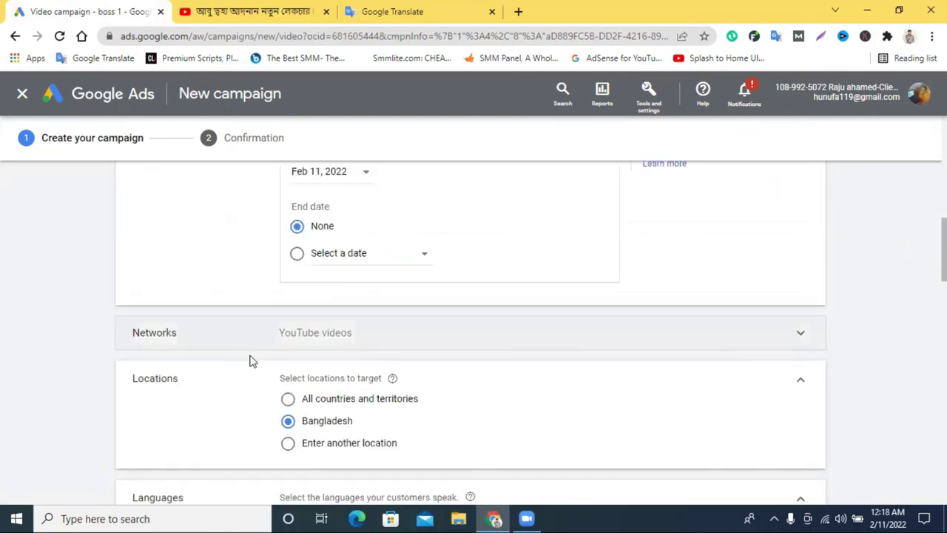
Step: Switch location targeting to entering another location and add India as a targeted country
{"action": "double_click", "coordinate": [164, 378]}
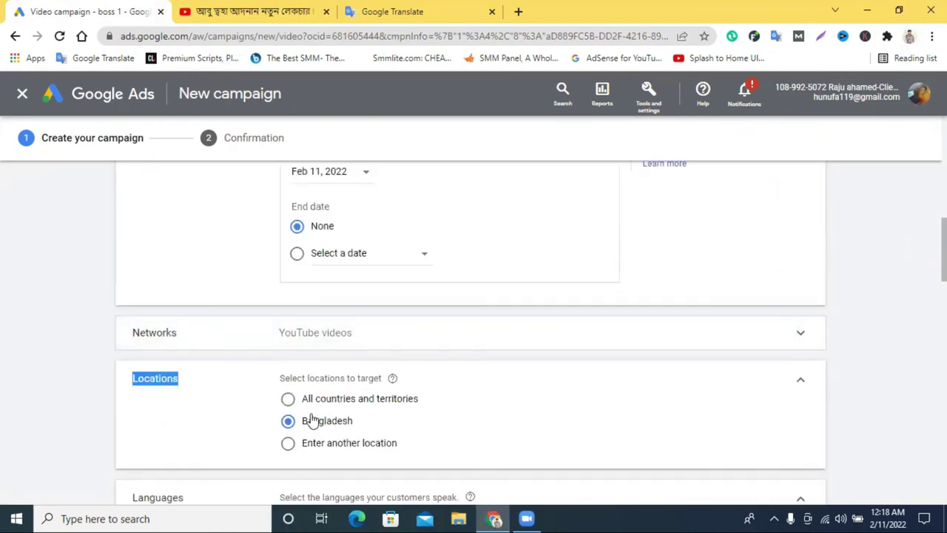
{"action": "left_click", "coordinate": [290, 444]}
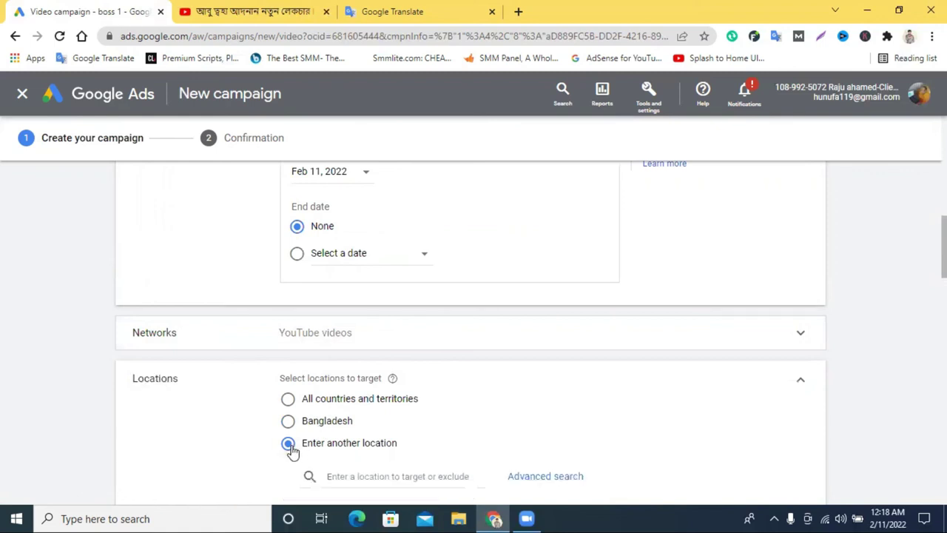
{"action": "scroll", "coordinate": [409, 429], "scroll_direction": "down", "scroll_amount": 1}
{"action": "left_click", "coordinate": [367, 409]}
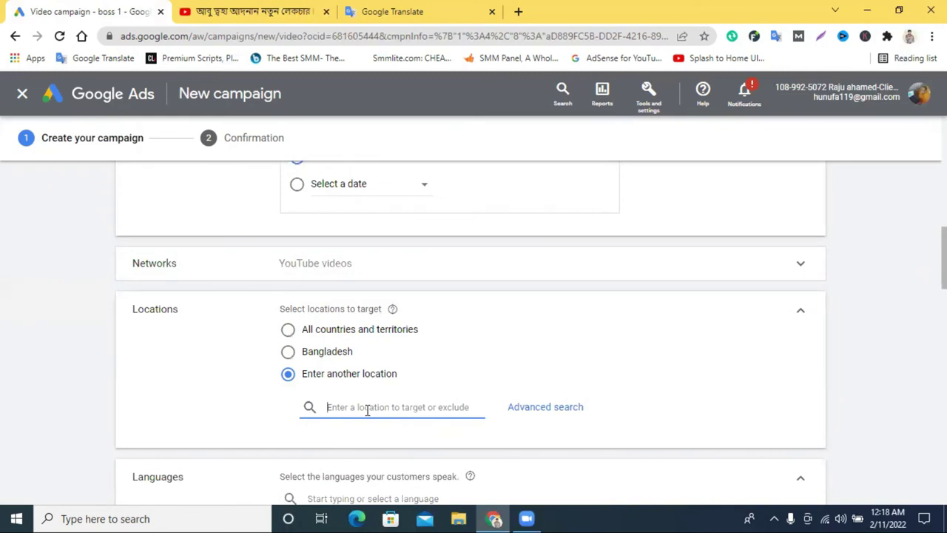
{"action": "type", "text": "in"}
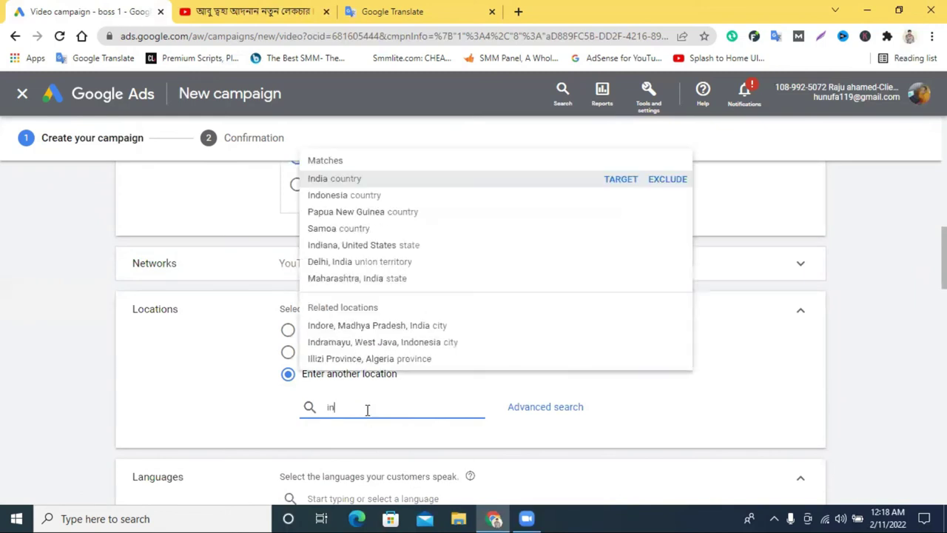
{"action": "left_click", "coordinate": [471, 181]}
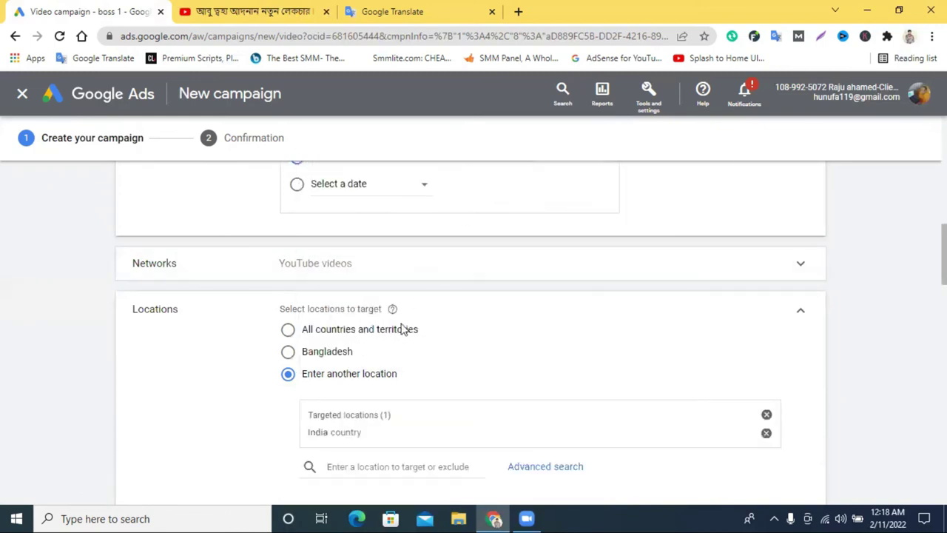
Step: Add Bangladesh to the targeted locations alongside India
{"action": "scroll", "coordinate": [455, 390], "scroll_direction": "down", "scroll_amount": 1}
{"action": "left_click", "coordinate": [373, 400]}
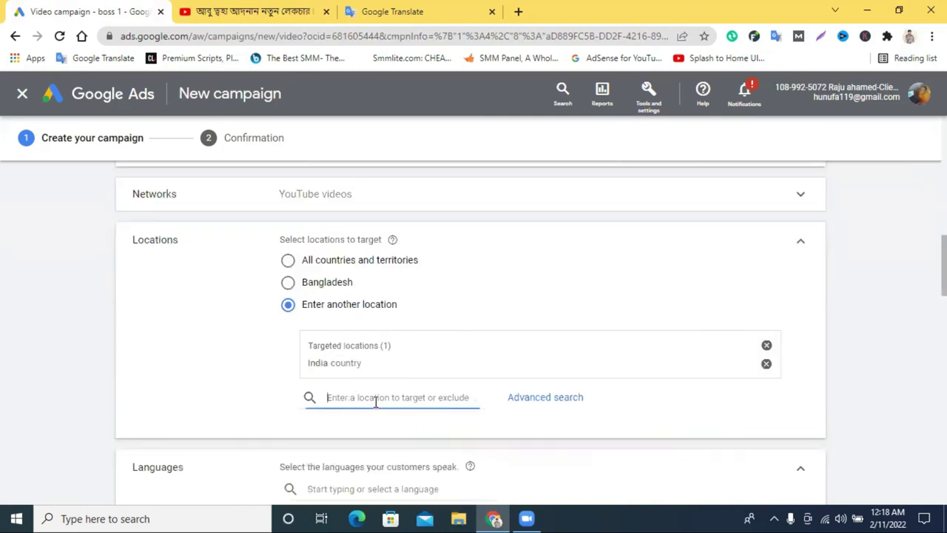
{"action": "type", "text": "ba"}
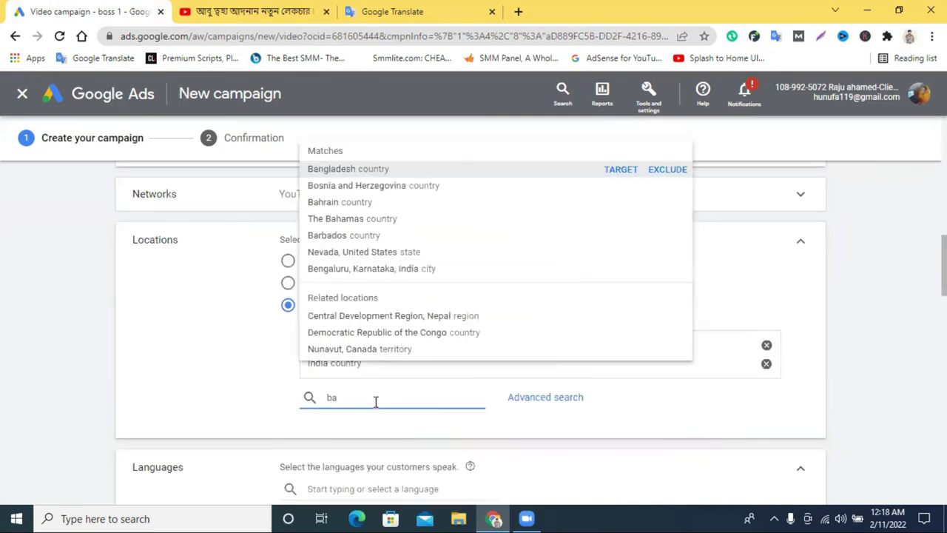
{"action": "left_click", "coordinate": [420, 166]}
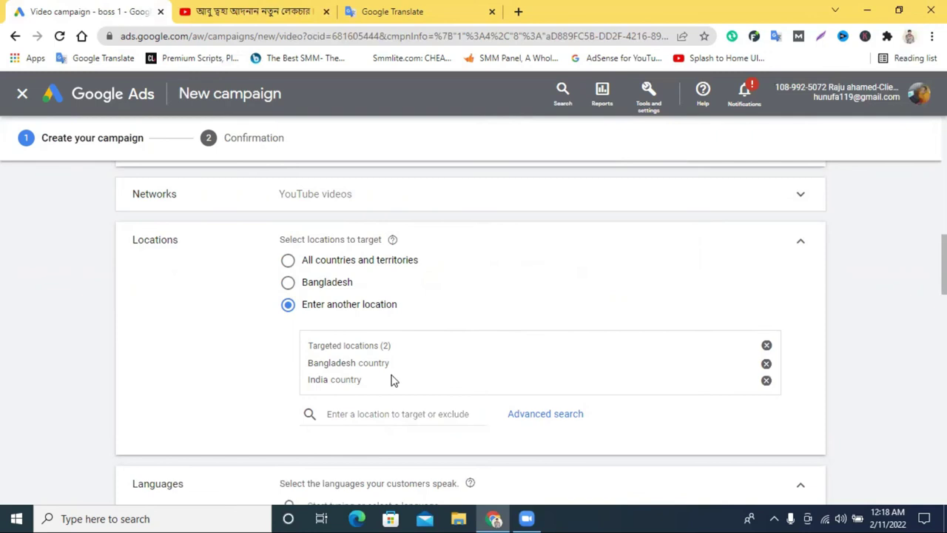
Step: Expand the demographic targeting and review the gender, age, parental status and household income options
{"action": "scroll", "coordinate": [384, 374], "scroll_direction": "down", "scroll_amount": 1}
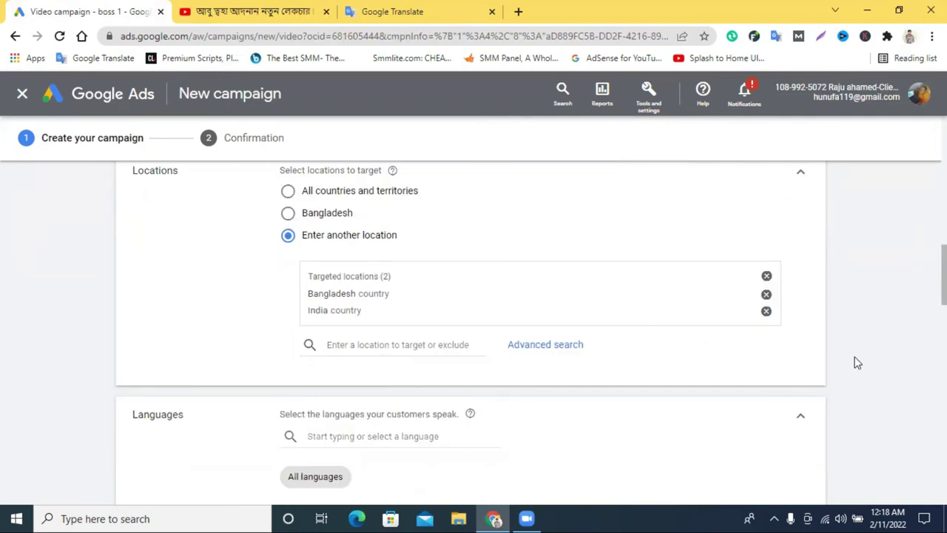
{"action": "scroll", "coordinate": [673, 342], "scroll_direction": "down", "scroll_amount": 1}
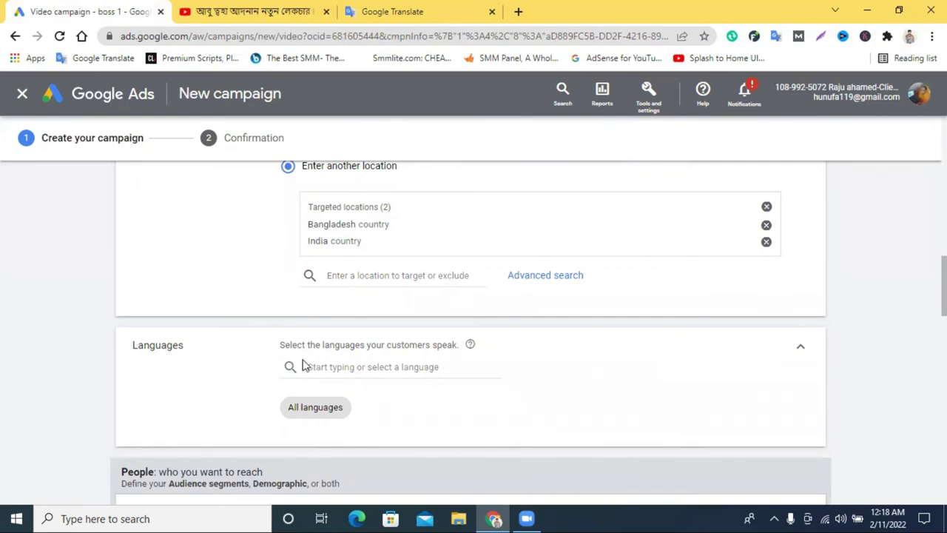
{"action": "scroll", "coordinate": [335, 407], "scroll_direction": "down", "scroll_amount": 1}
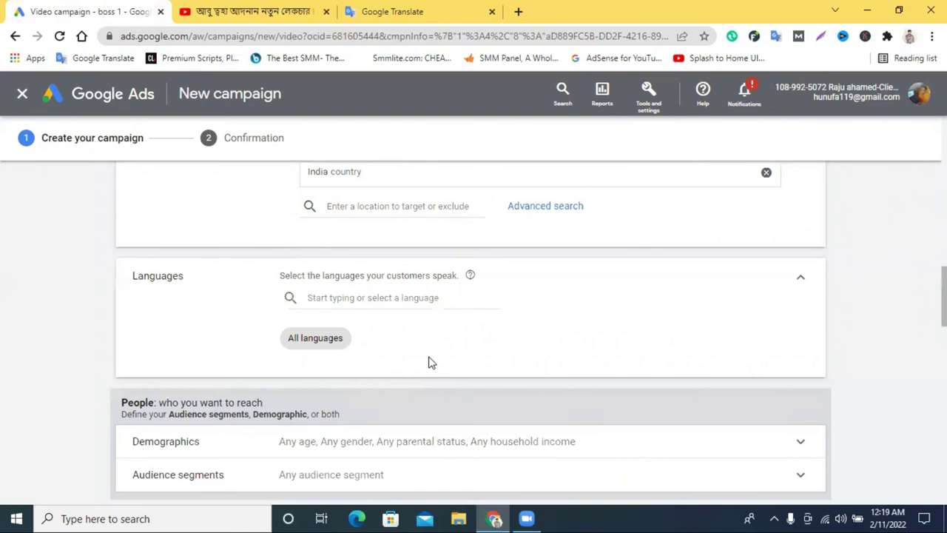
{"action": "scroll", "coordinate": [429, 363], "scroll_direction": "down", "scroll_amount": 1}
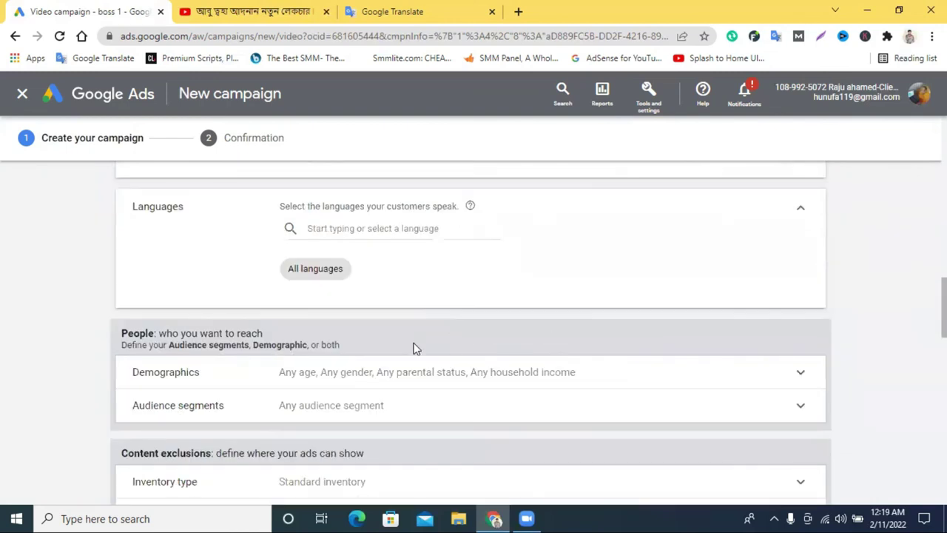
{"action": "left_click", "coordinate": [209, 384]}
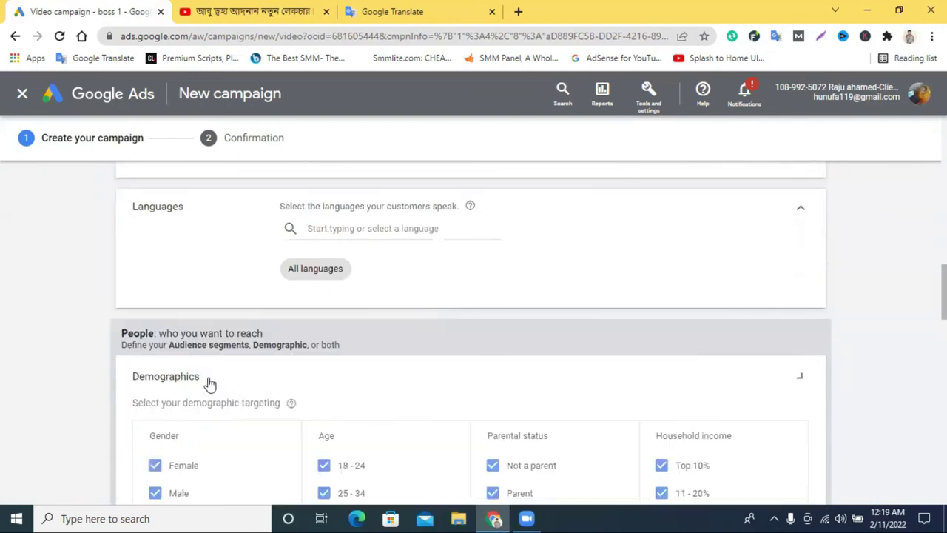
{"action": "scroll", "coordinate": [486, 376], "scroll_direction": "down", "scroll_amount": 3}
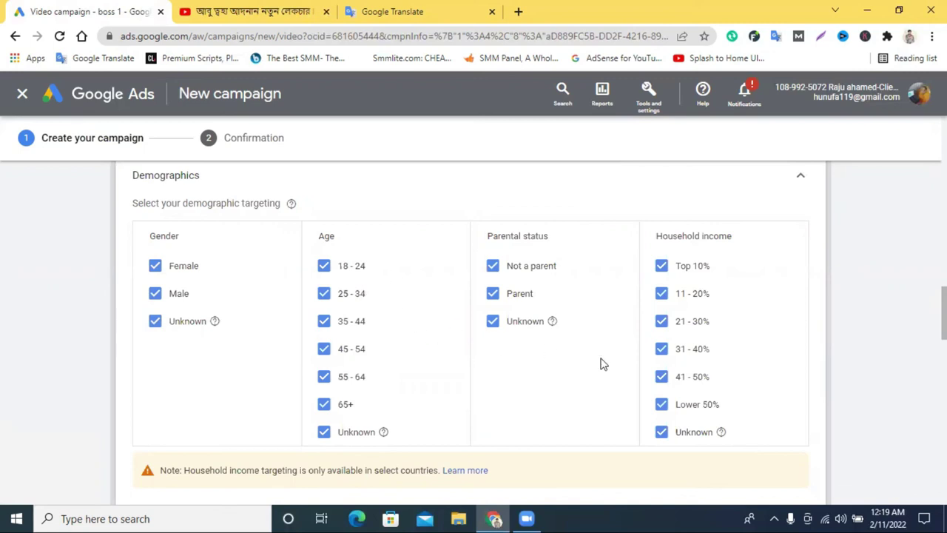
Step: Try deselecting the 65+ age group in the demographic targeting and include it again
{"action": "left_click", "coordinate": [325, 406]}
{"action": "left_click", "coordinate": [324, 404]}
{"action": "scroll", "coordinate": [488, 319], "scroll_direction": "down", "scroll_amount": 4}
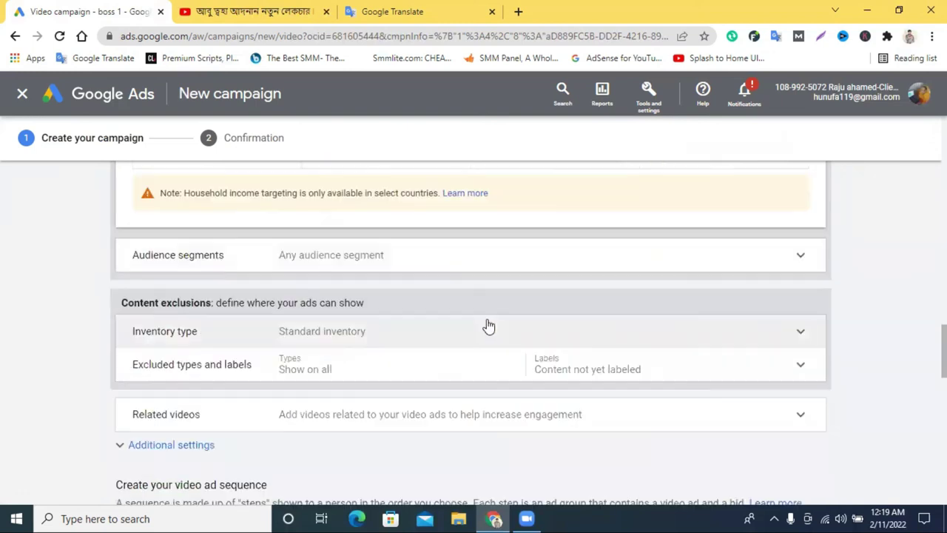